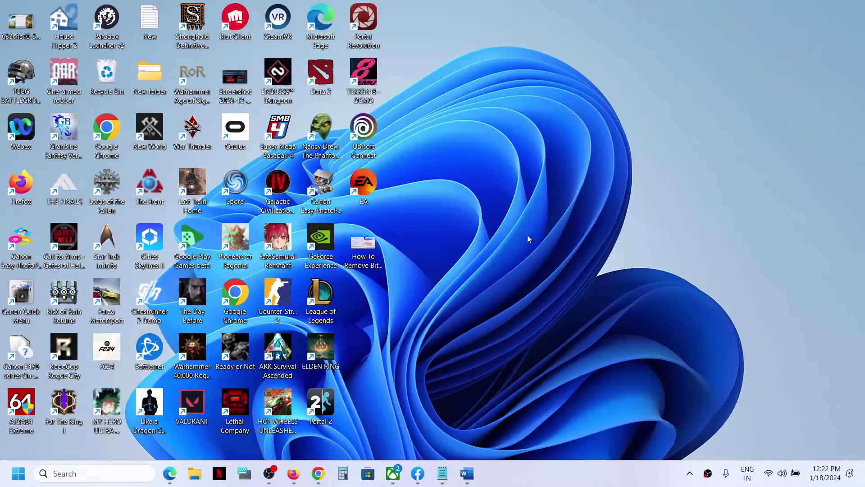
# Check the desktop's New-item file types, then search the system for Registry Editor.
pyautogui.rightClick(465, 199)
pyautogui.moveTo(499, 288)
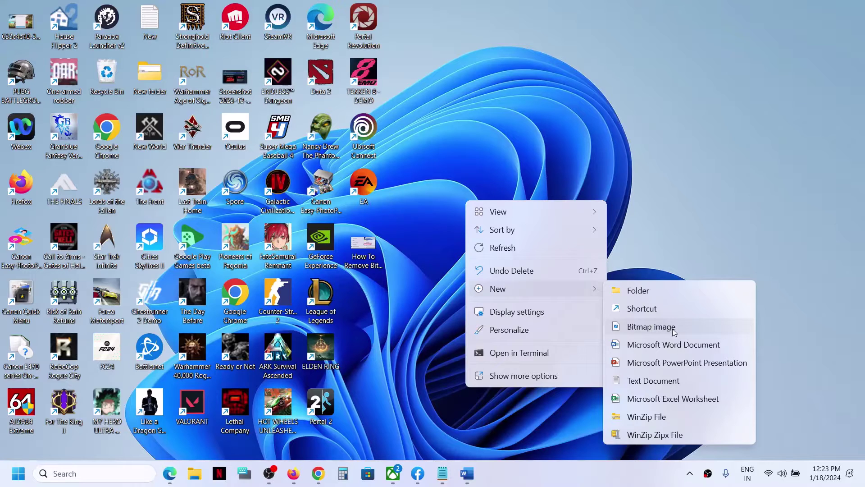
pyautogui.click(661, 241)
pyautogui.click(110, 478)
pyautogui.write('run')
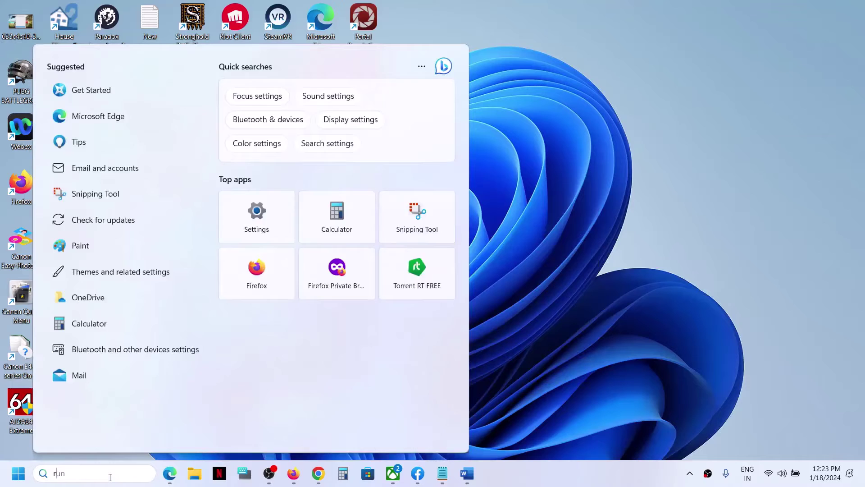
pyautogui.write('regist')
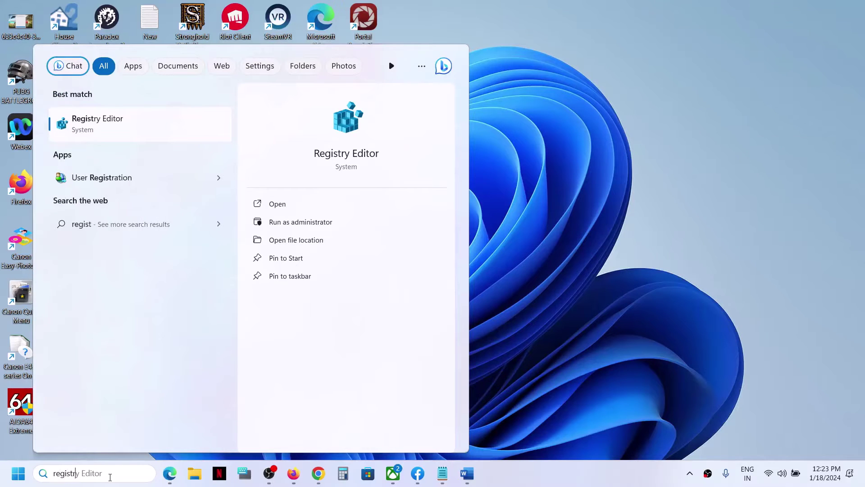
pyautogui.write('r')
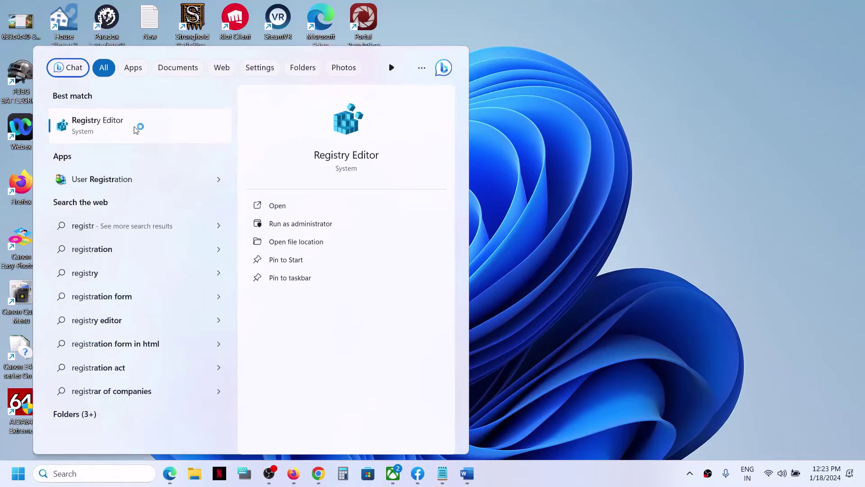
# Launch Registry Editor, collapse HKEY_CURRENT_USER and bring up the File menu.
pyautogui.click(135, 129)
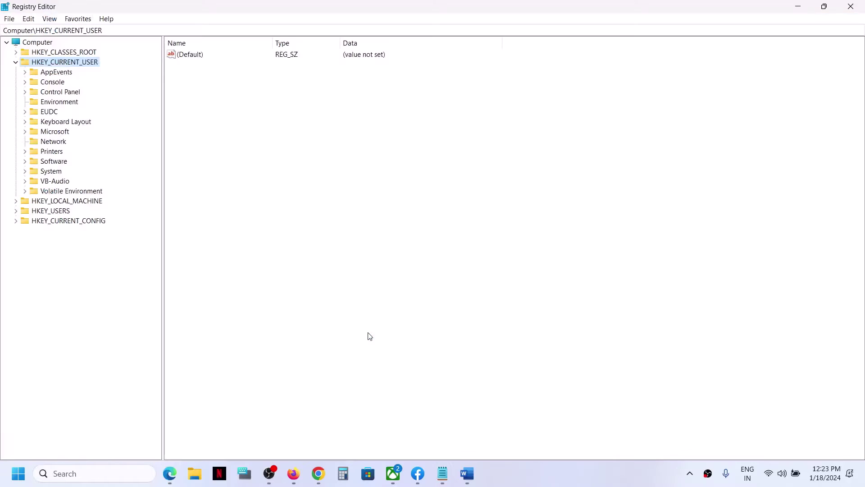
pyautogui.click(14, 62)
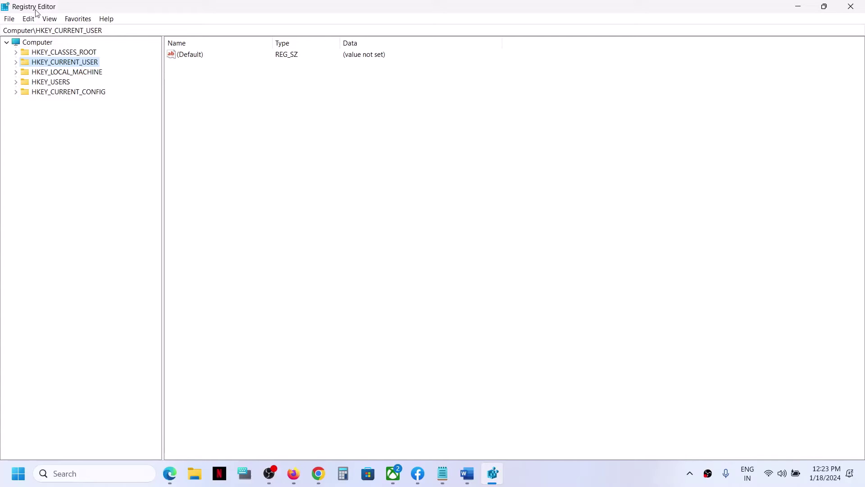
pyautogui.click(9, 18)
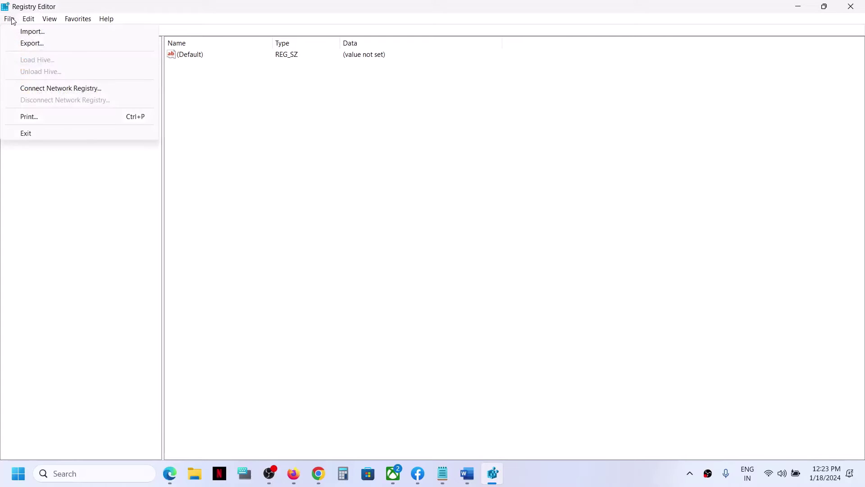
# Export the whole registry, range All, to the Desktop as 'backup'.
pyautogui.click(41, 45)
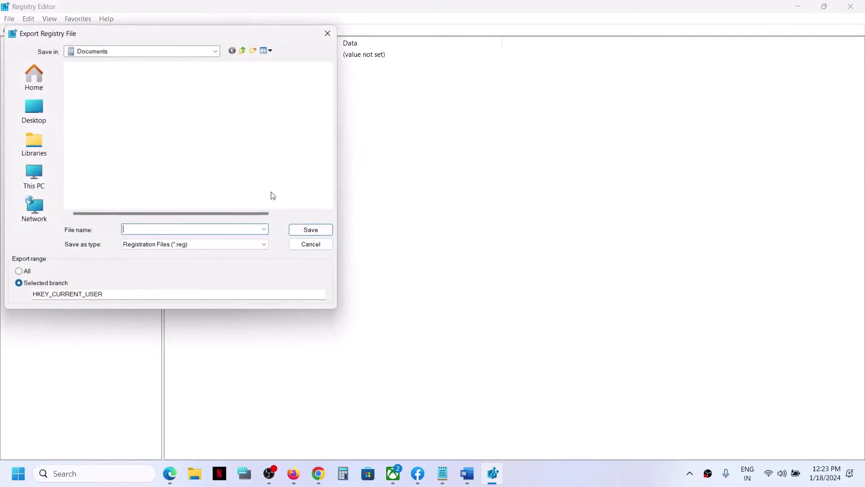
pyautogui.click(35, 121)
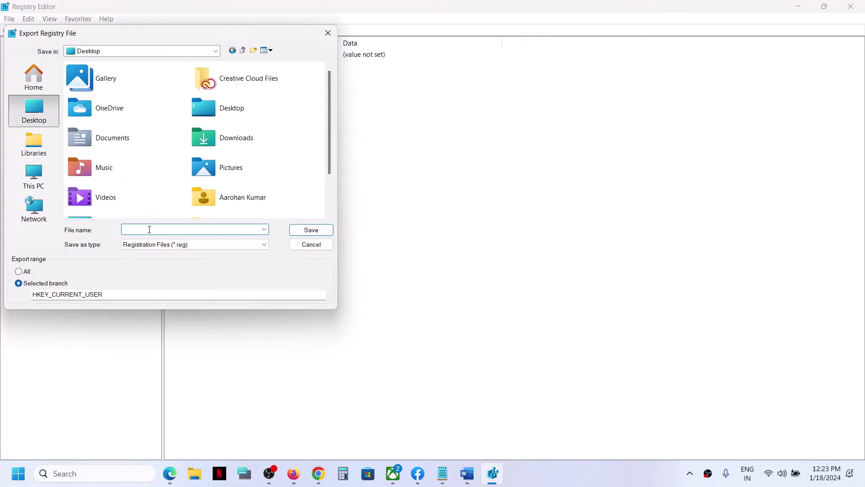
pyautogui.write('ba')
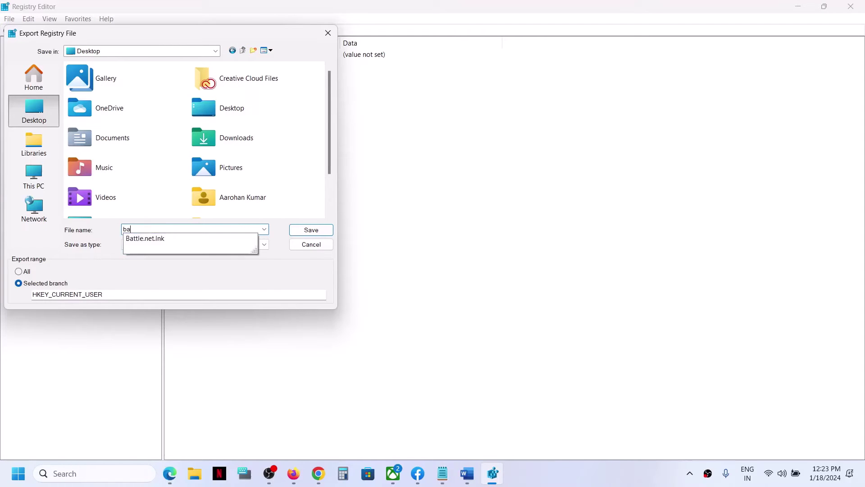
pyautogui.write('ckup')
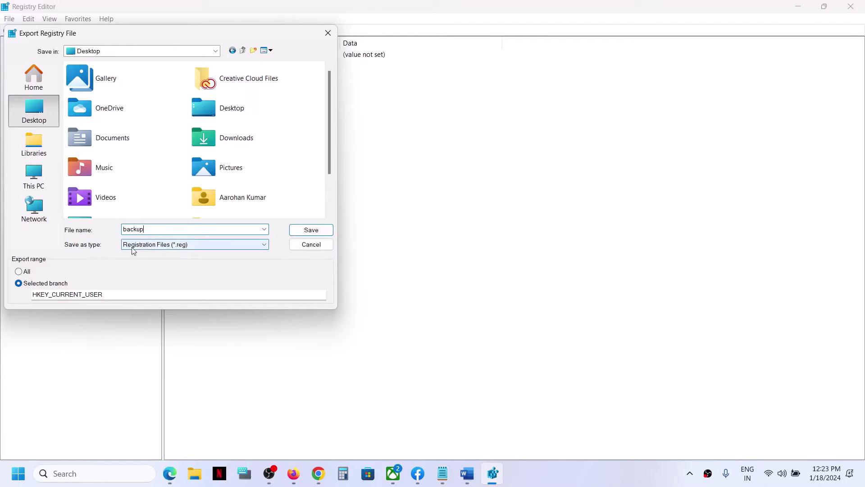
pyautogui.click(21, 271)
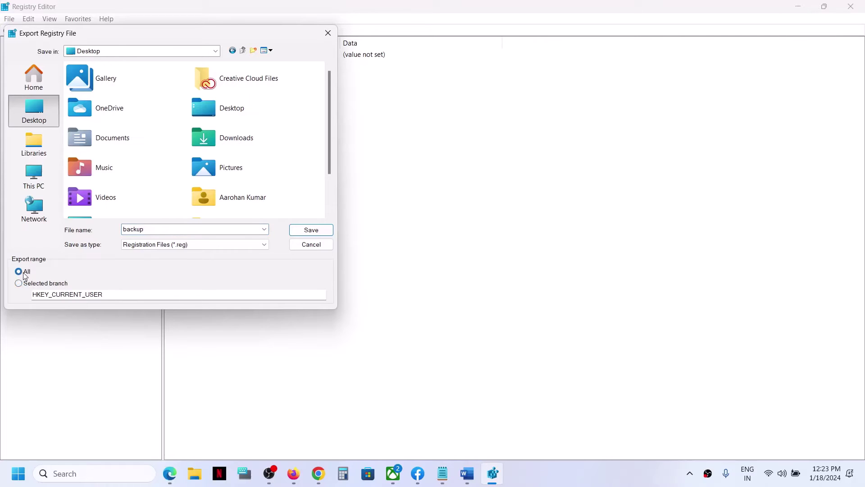
pyautogui.click(310, 231)
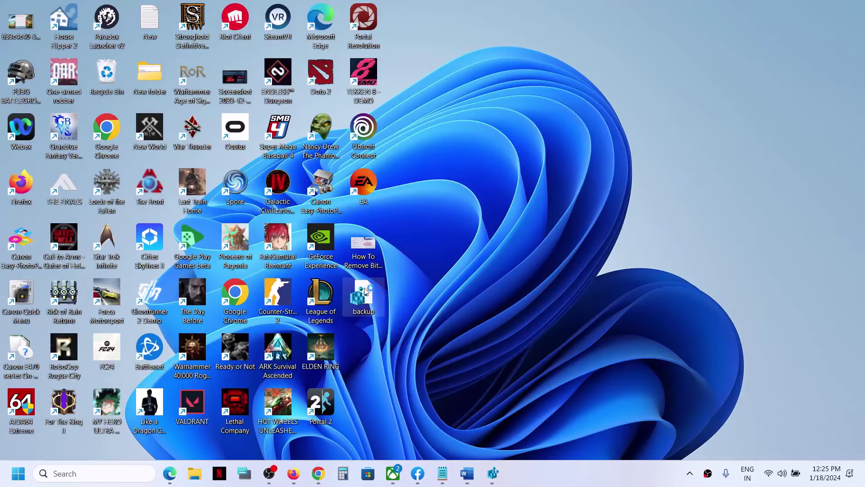
pyautogui.click(493, 473)
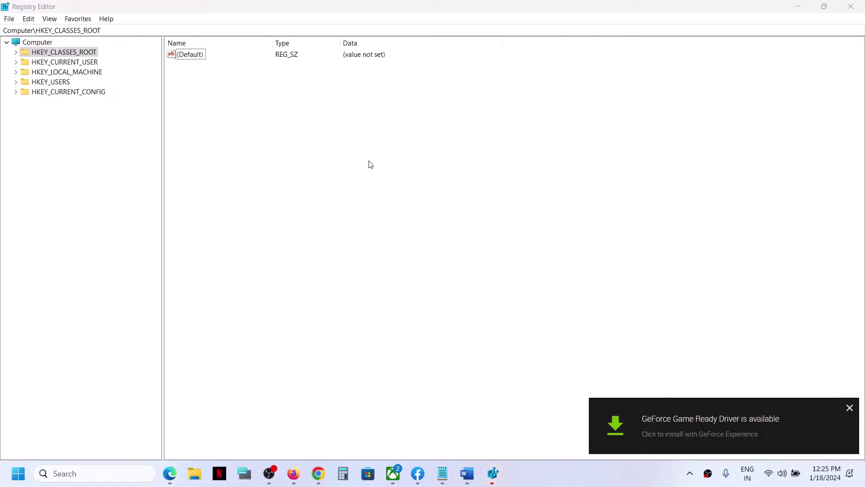
pyautogui.click(9, 18)
pyautogui.click(32, 32)
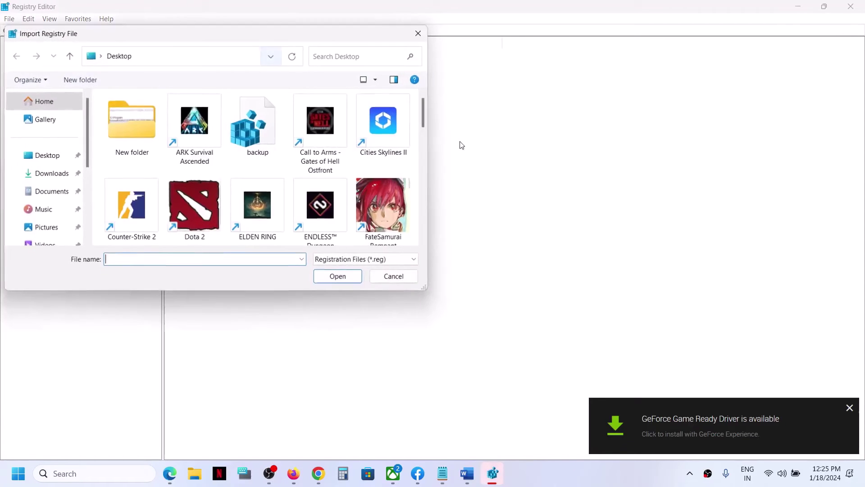
pyautogui.click(419, 33)
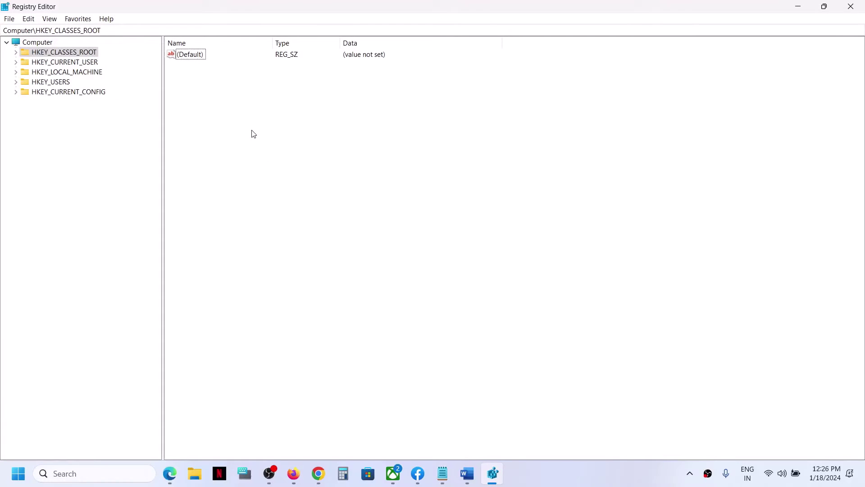
pyautogui.press('super+d')
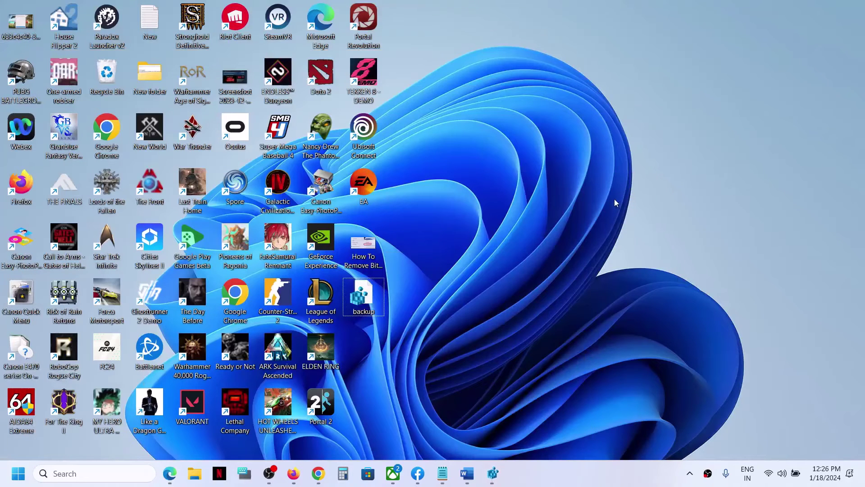
# Recheck the desktop's New-item choices, then bring Registry Editor back into view.
pyautogui.rightClick(605, 197)
pyautogui.moveTo(637, 286)
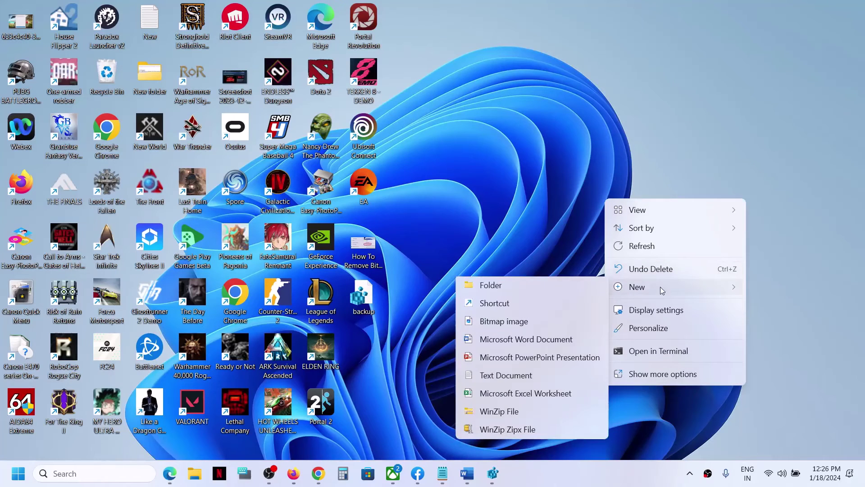
pyautogui.click(483, 236)
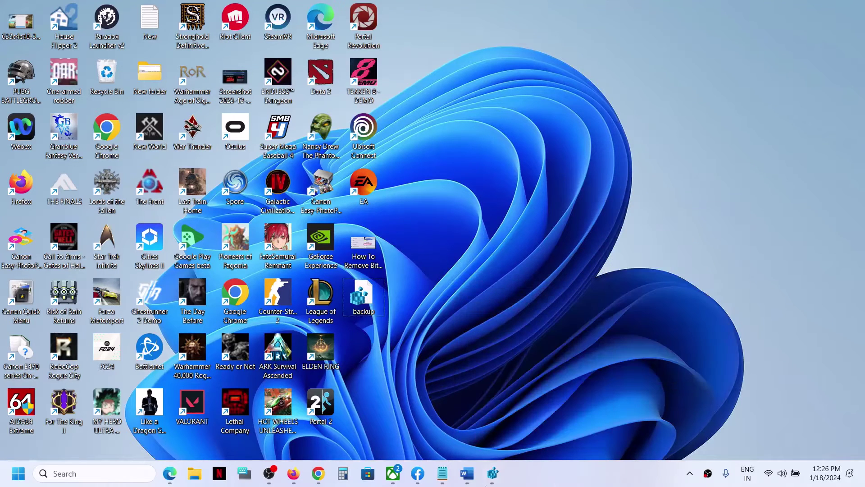
pyautogui.click(492, 473)
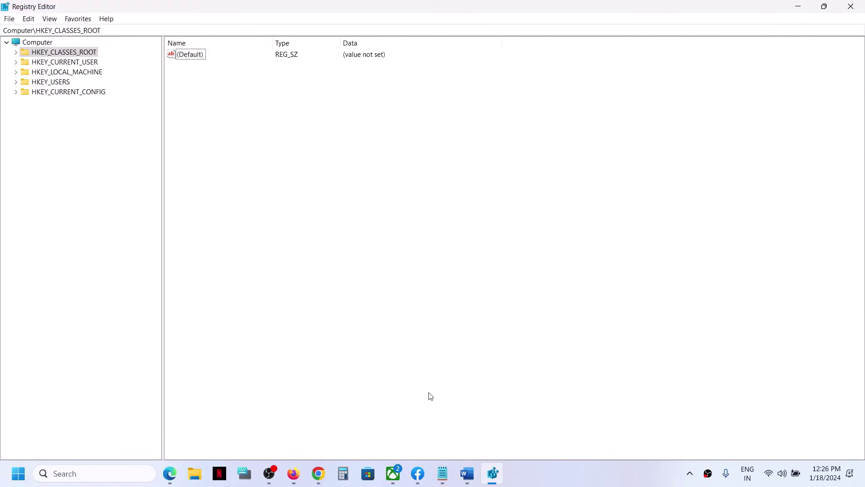
# Copy the 'ShellNewDisplayName_Bmp' heading from the Word document, then minimise Word.
pyautogui.click(466, 474)
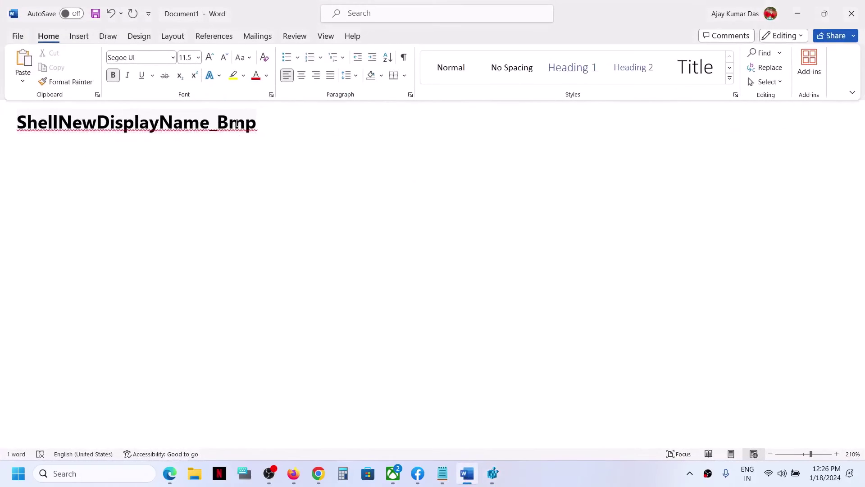
pyautogui.moveTo(257, 129); pyautogui.dragTo(17, 126)
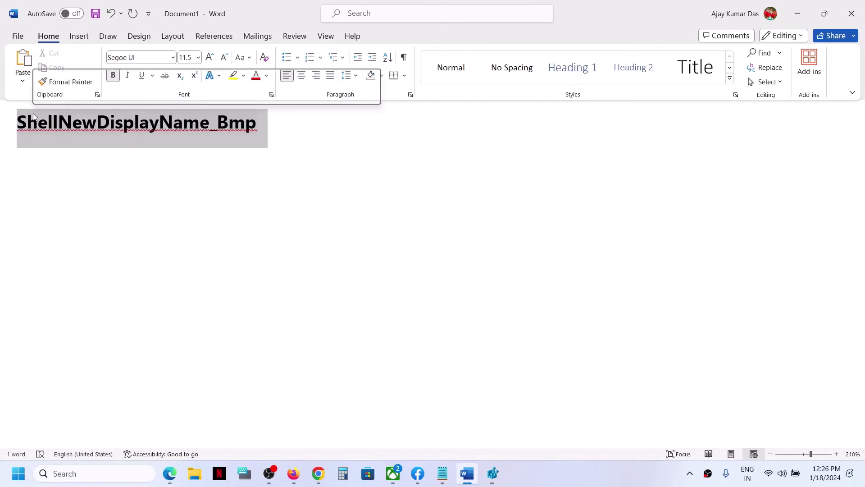
pyautogui.rightClick(92, 130)
pyautogui.click(134, 174)
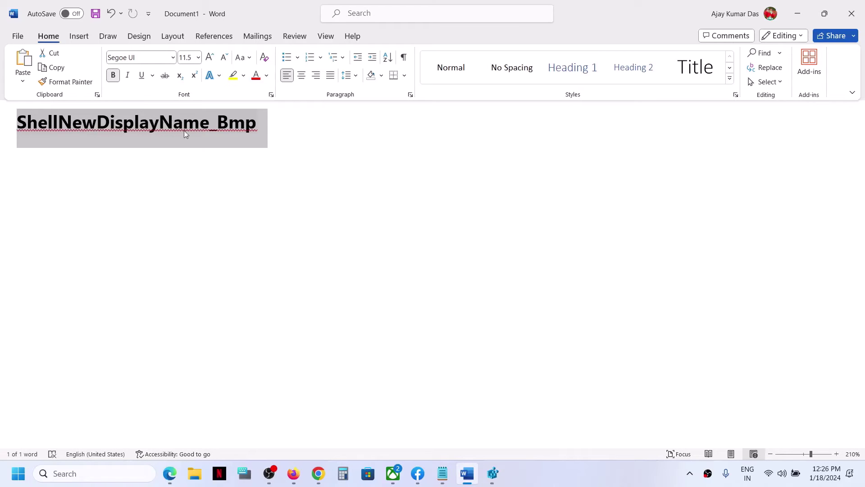
pyautogui.click(467, 473)
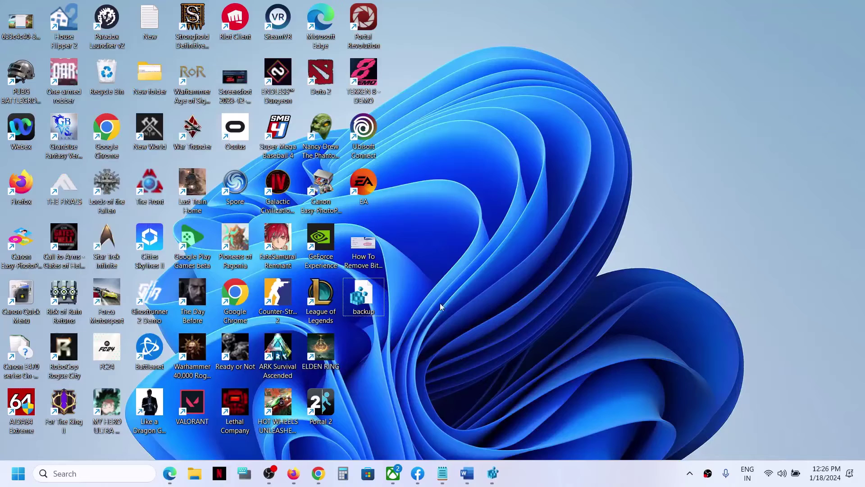
# Find 'ShellNewDisplayName_Bmp' in the registry, landing on the Paint 'Bitmap image' value.
pyautogui.click(492, 473)
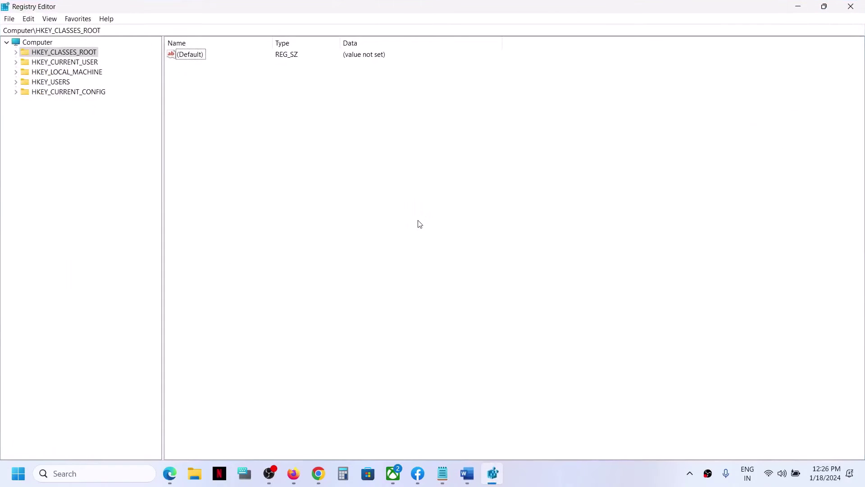
pyautogui.hotkey('ctrl', 'f')
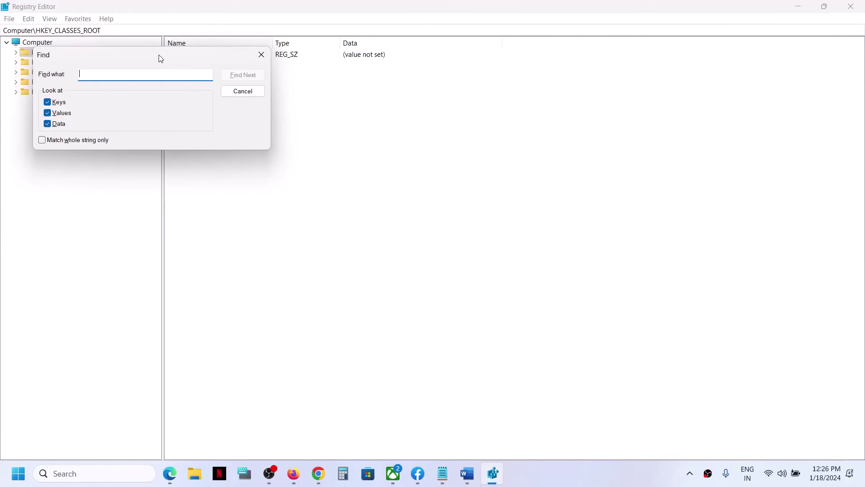
pyautogui.moveTo(158, 55); pyautogui.dragTo(311, 131)
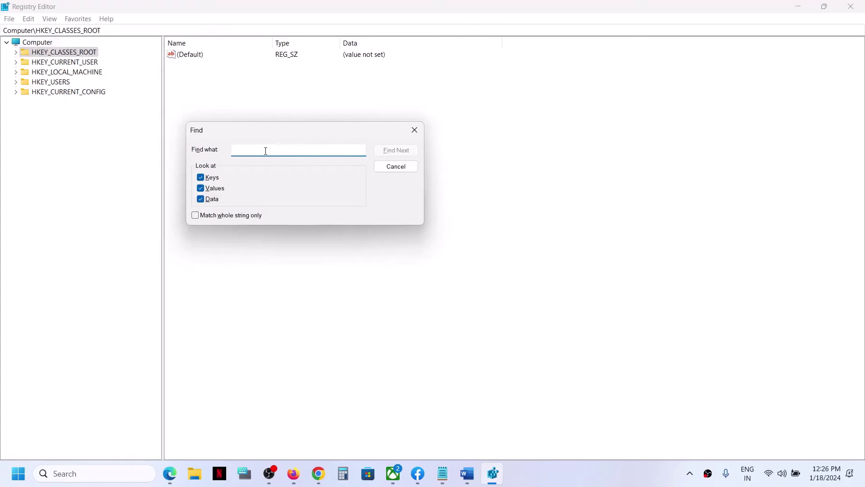
pyautogui.hotkey('ctrl', 'v')
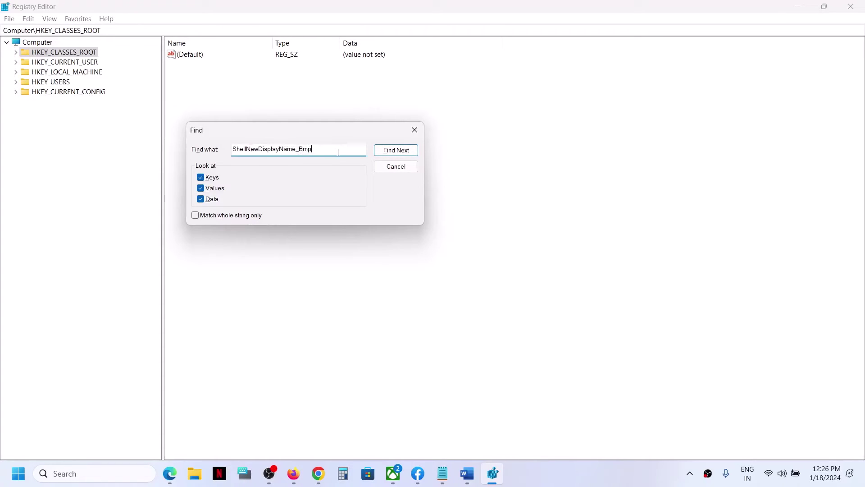
pyautogui.click(405, 152)
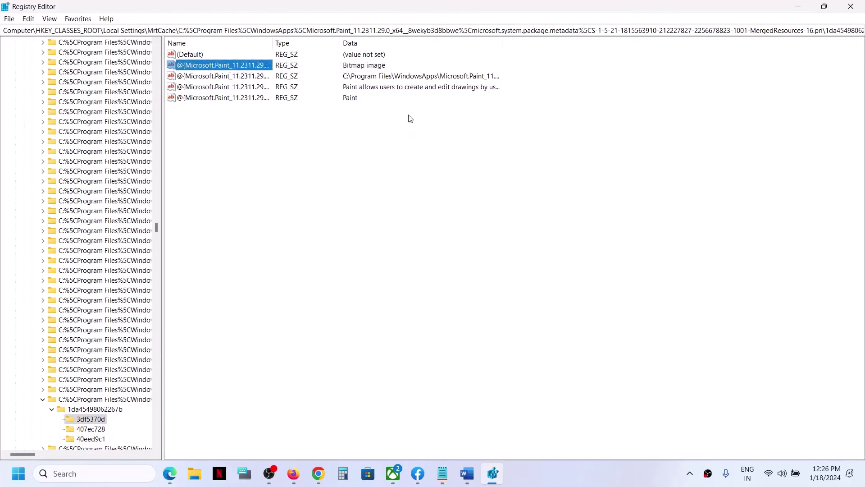
# Select the Paint value holding 'Bitmap image' and open it for editing.
pyautogui.click(355, 69)
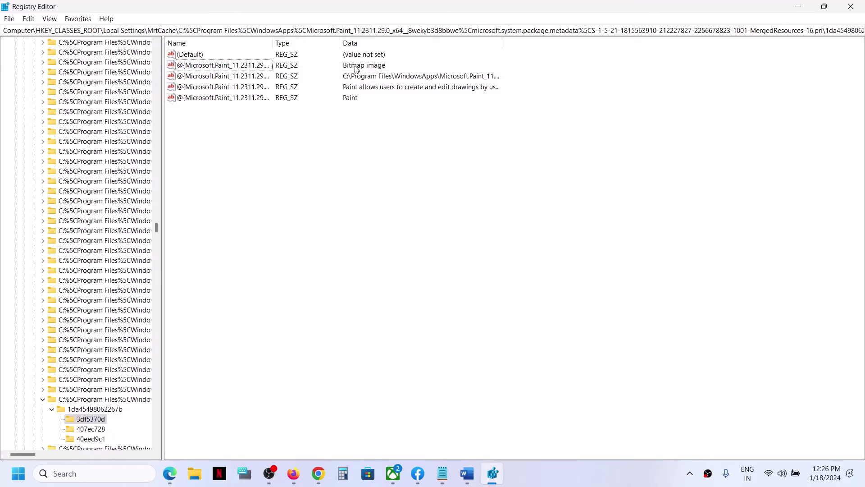
pyautogui.click(247, 68)
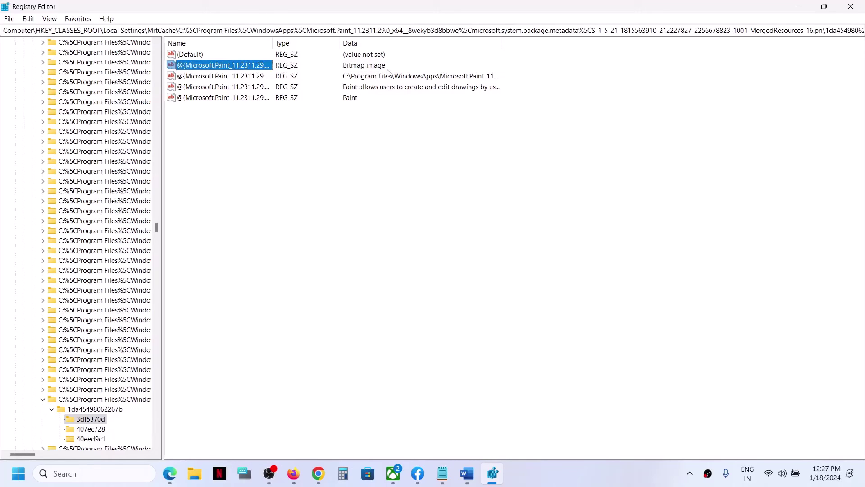
pyautogui.doubleClick(215, 67)
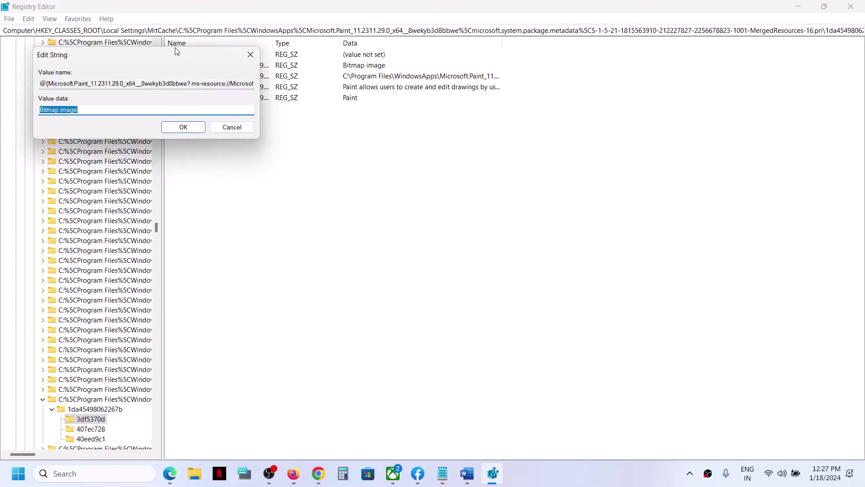
pyautogui.moveTo(175, 53); pyautogui.dragTo(339, 137)
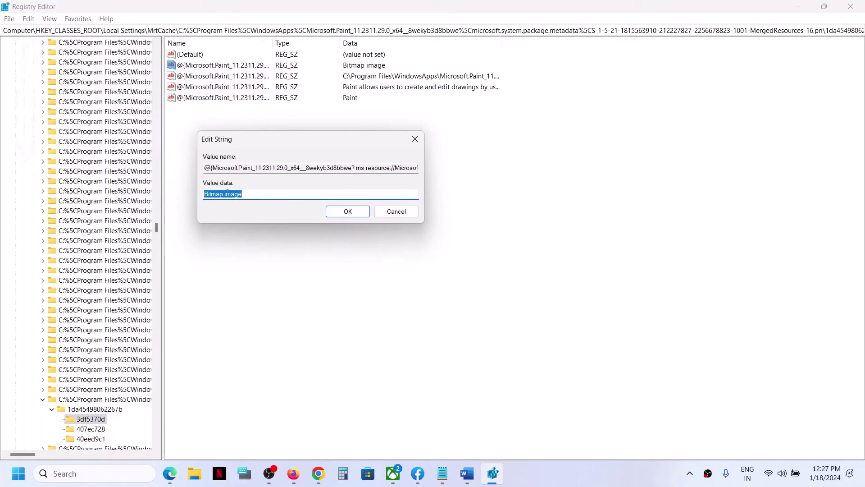
# Empty its 'Bitmap image' value data, confirm it, and show the desktop.
pyautogui.click(257, 195)
pyautogui.moveTo(266, 195); pyautogui.dragTo(200, 190)
pyautogui.press('BackSpace')
pyautogui.click(346, 211)
pyautogui.press('super+d')
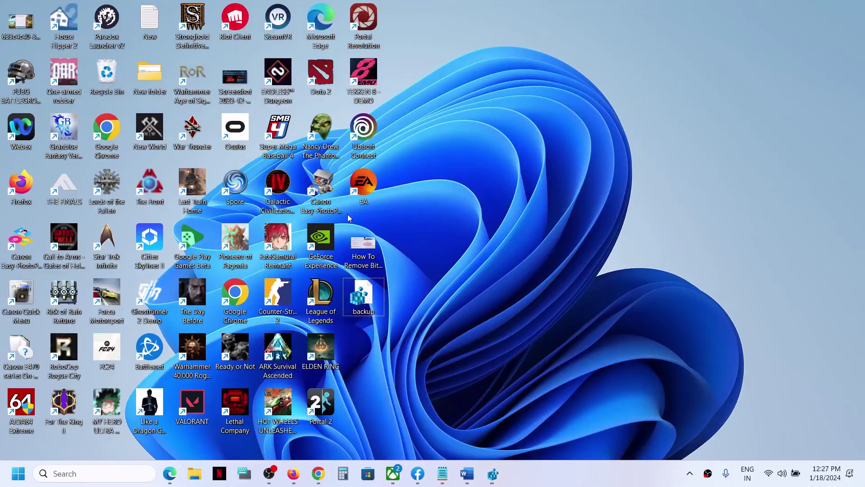
pyautogui.rightClick(537, 163)
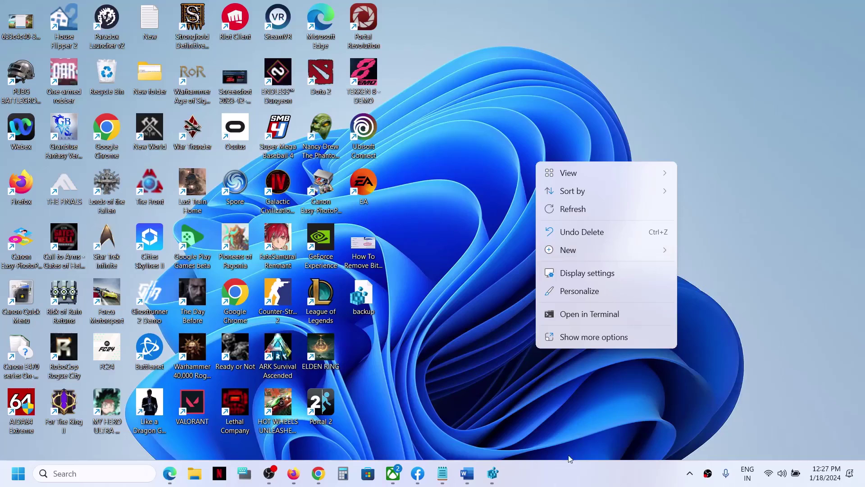
pyautogui.press('Escape')
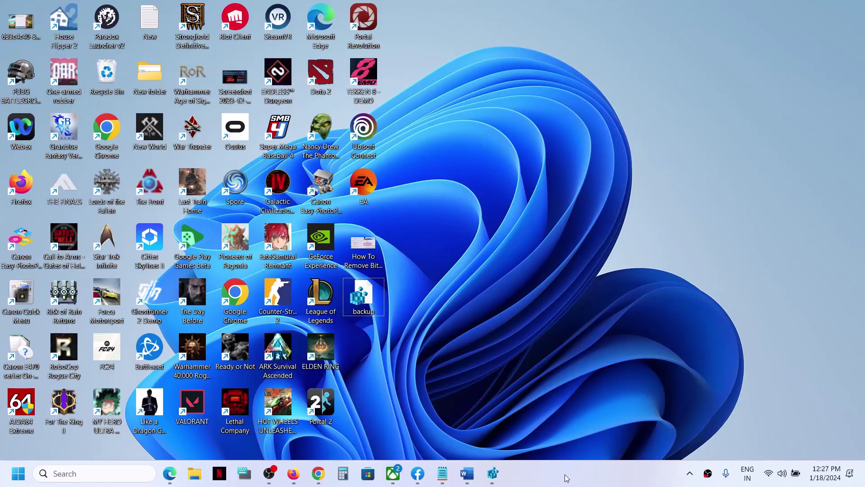